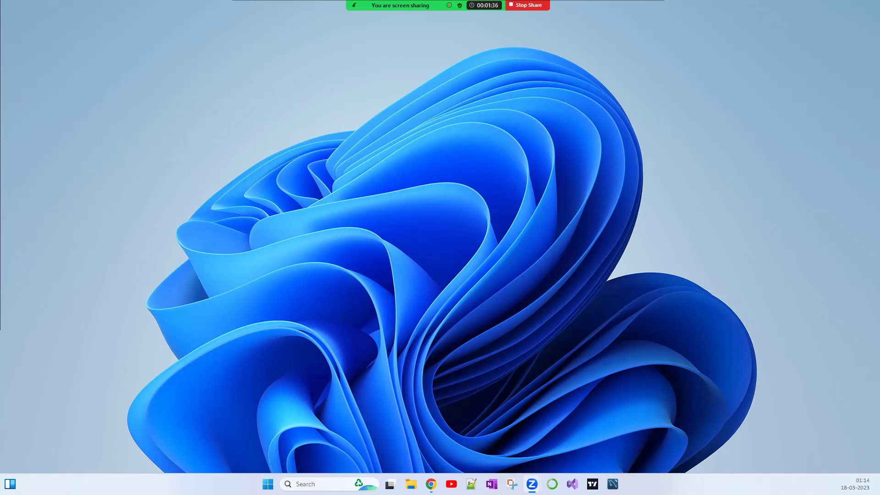
- In the browser, view the Windows Management Instrumentation overview and highlight its WMI definition
left_click(431, 484)
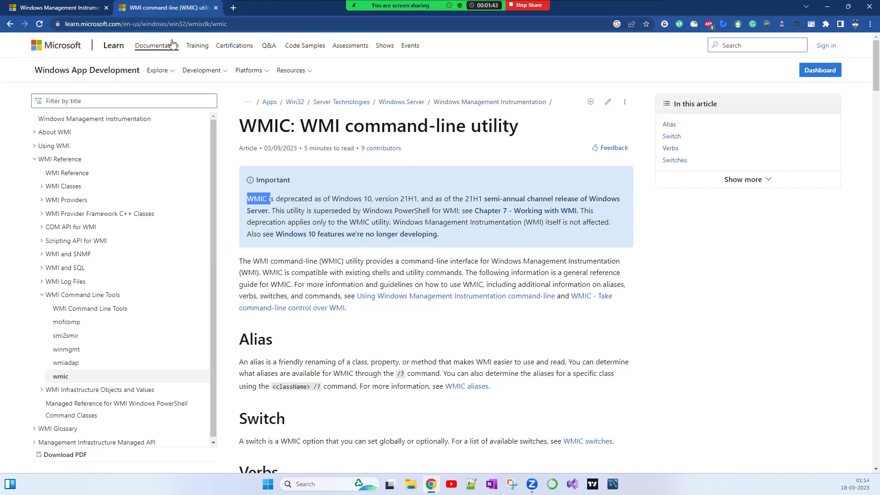
left_click(67, 9)
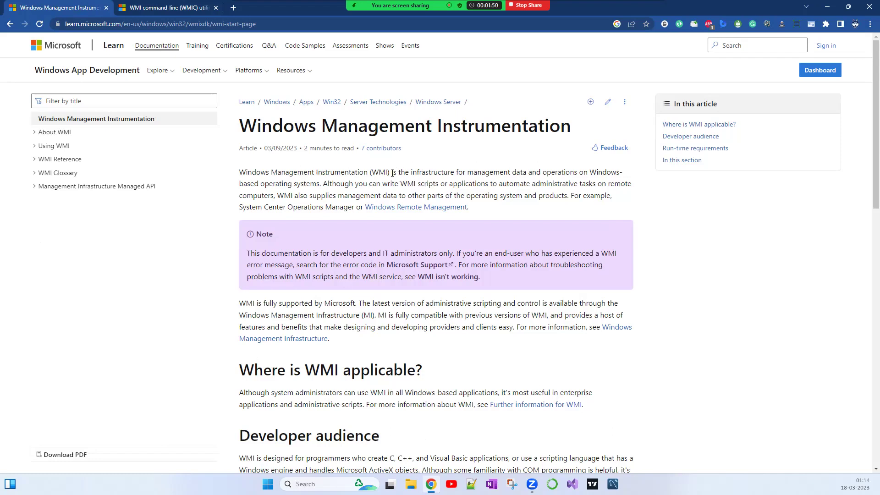
left_click_drag(393, 173, 316, 185)
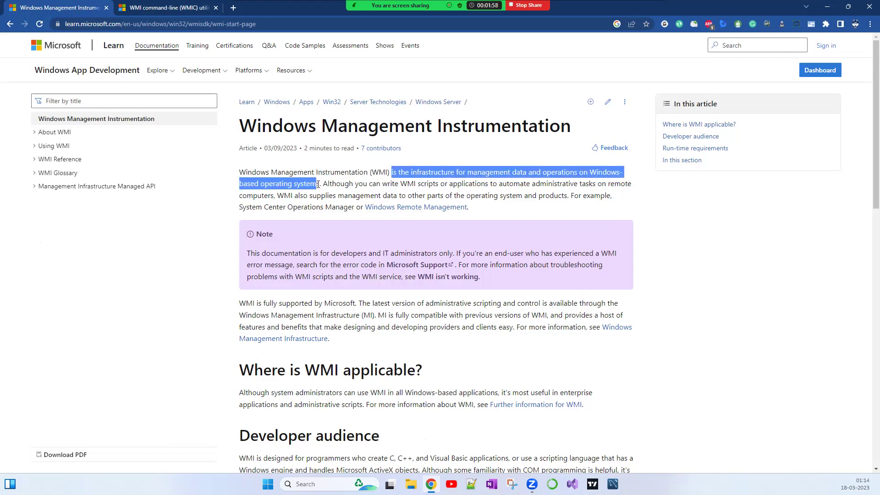
left_click(485, 180)
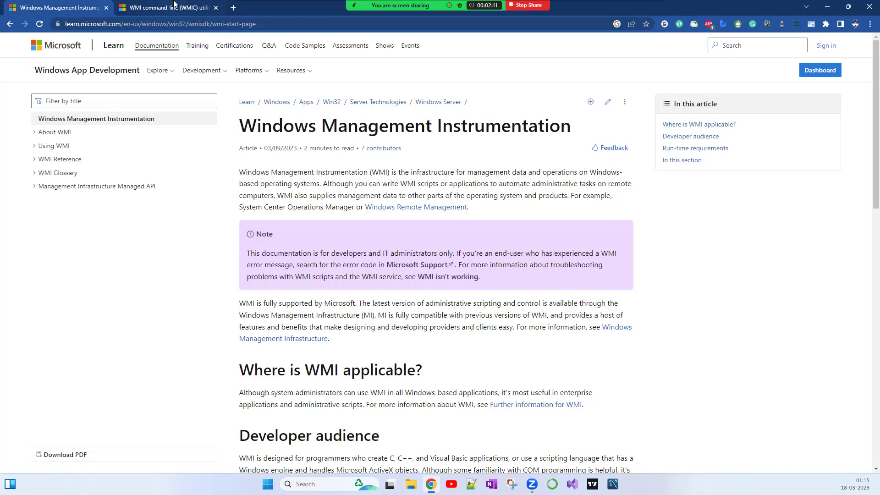
- Return to the WMIC command-line utility page and highlight that WMIC is deprecated
mouse_move(173, 4)
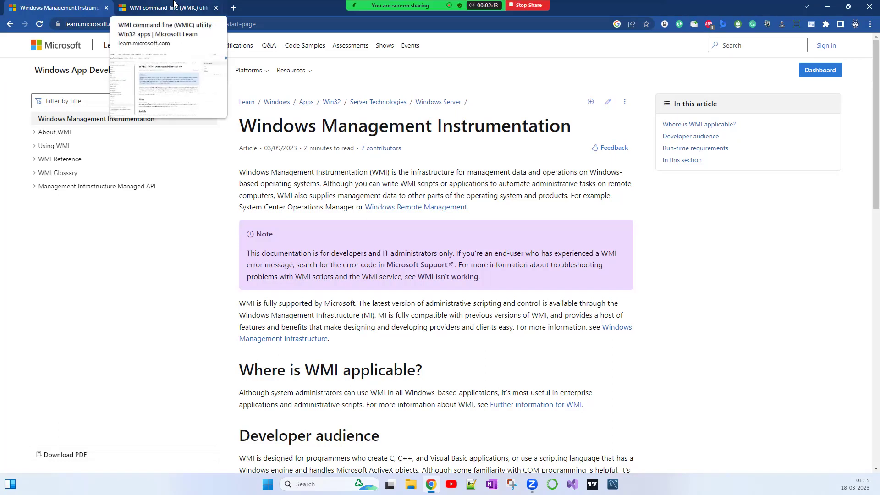
left_click(174, 5)
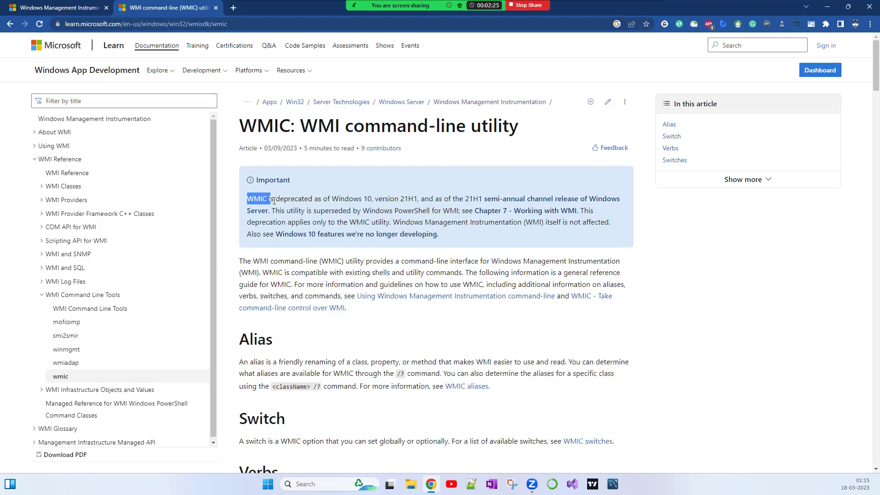
left_click(248, 201)
left_click_drag(247, 200, 419, 202)
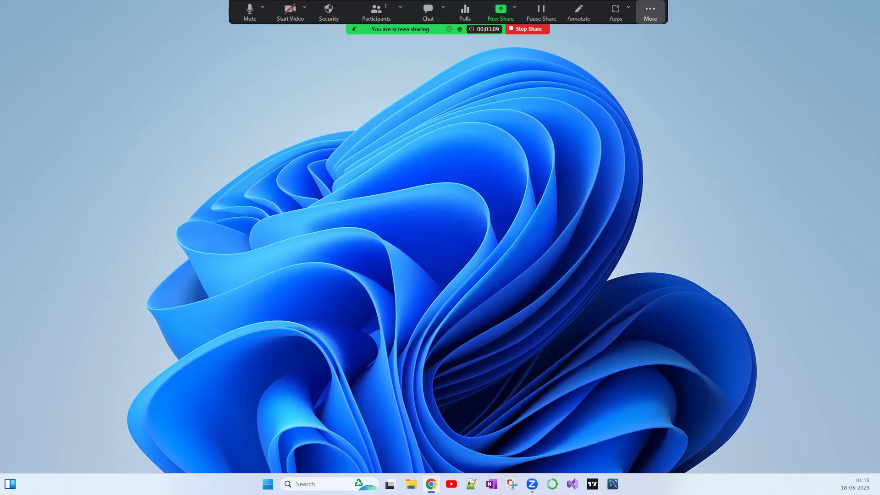
- Run wmic in an administrator Command Prompt, then close the console
left_click(298, 484)
type("cmd")
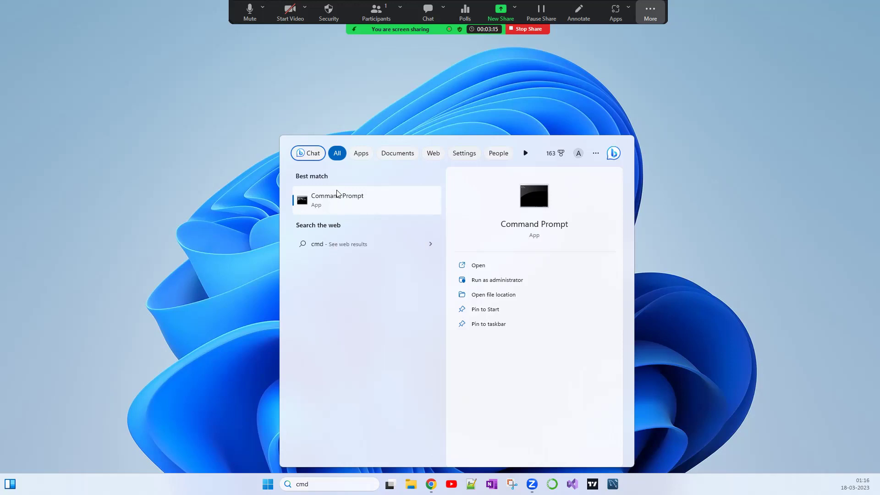
right_click(341, 197)
key("Escape")
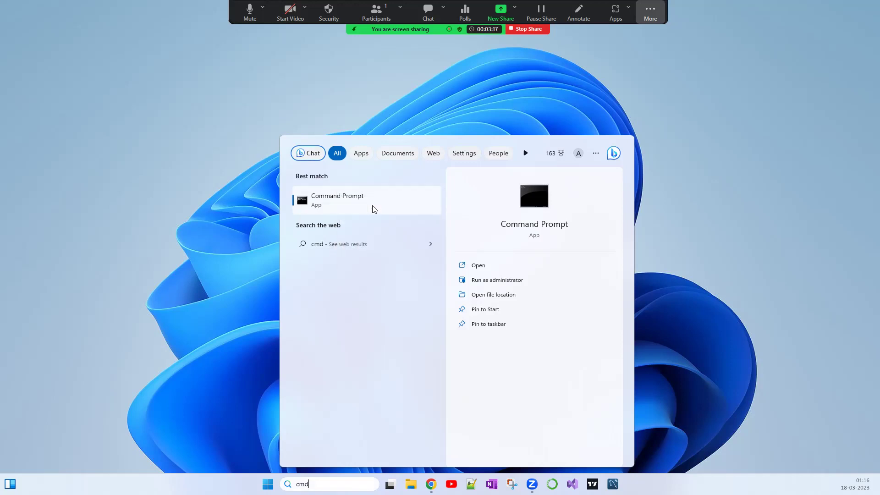
left_click(374, 207)
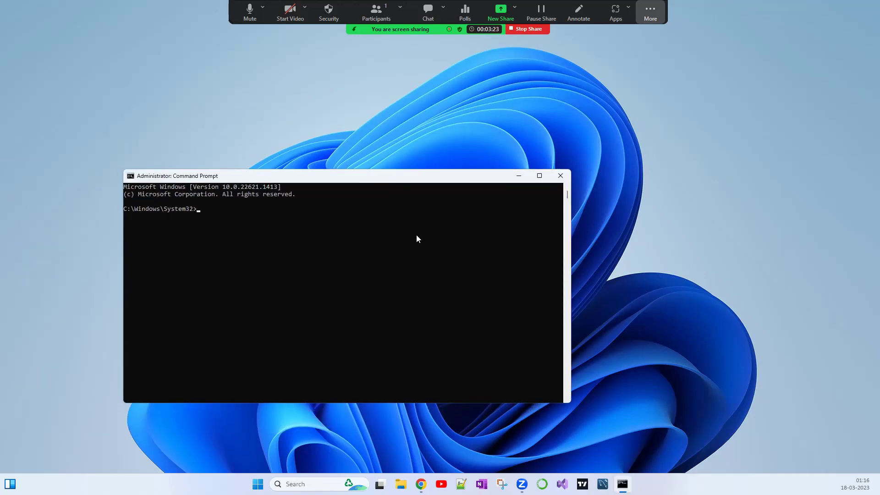
type("wmic")
key("Return")
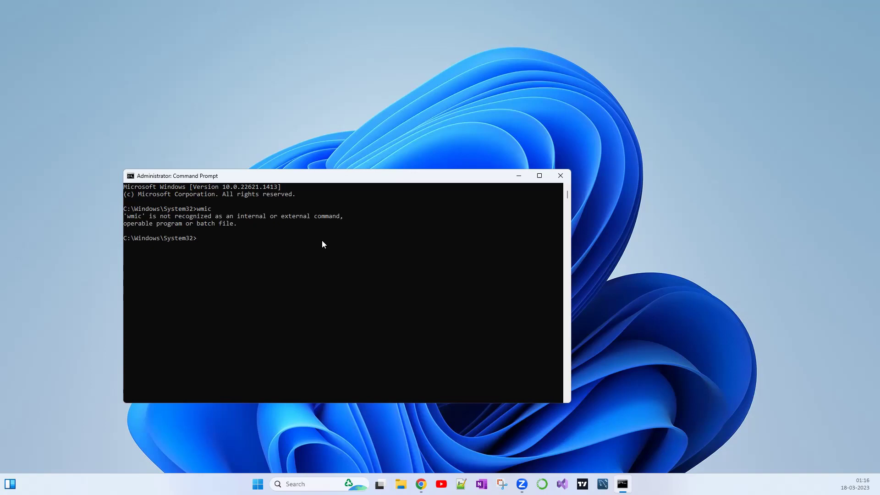
mouse_move(652, 17)
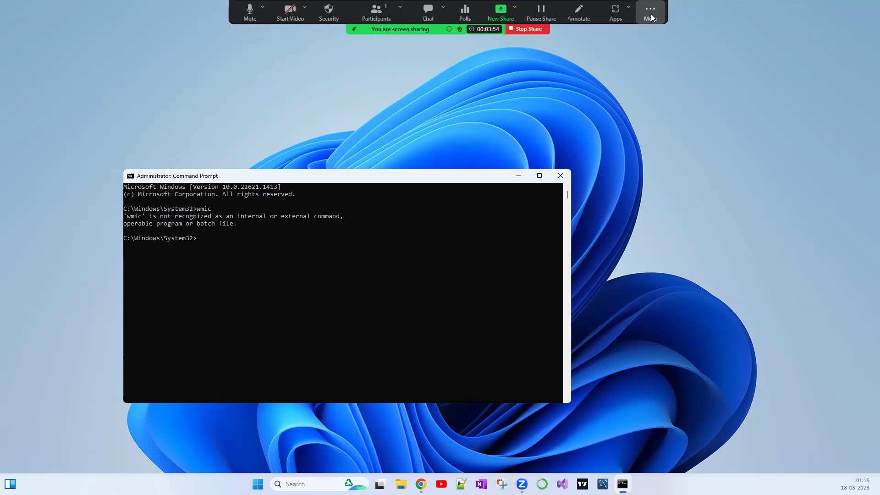
left_click(560, 176)
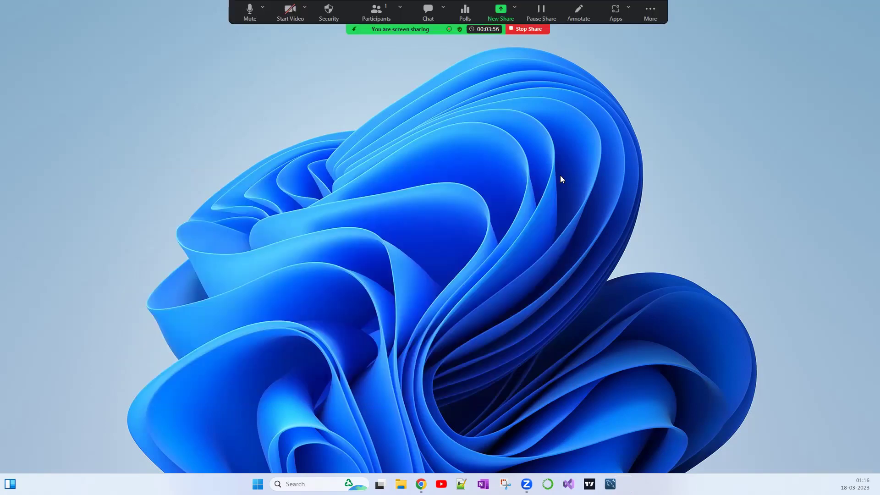
- Check the About page for Windows 11 Enterprise 22H2, then point out the Apps category
key("super+x")
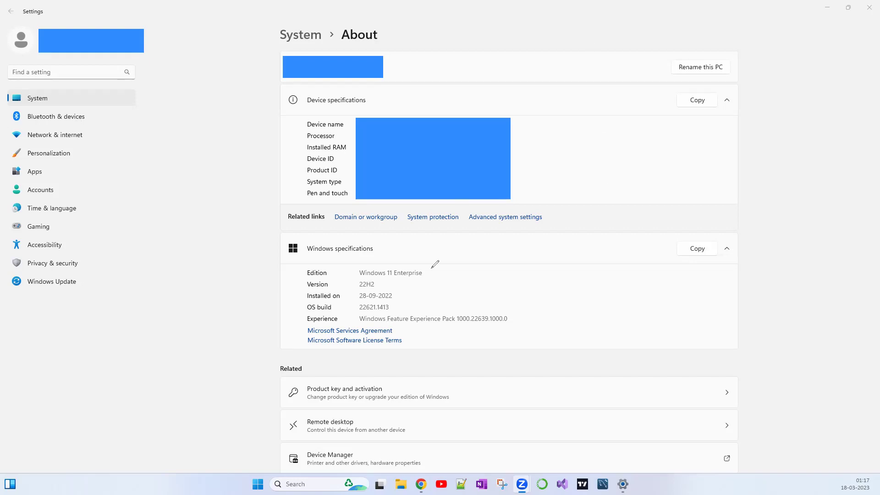
mouse_move(425, 267)
left_mouse_down()
mouse_move(355, 265)
mouse_move(398, 285)
mouse_move(433, 269)
mouse_move(424, 265)
left_mouse_up()
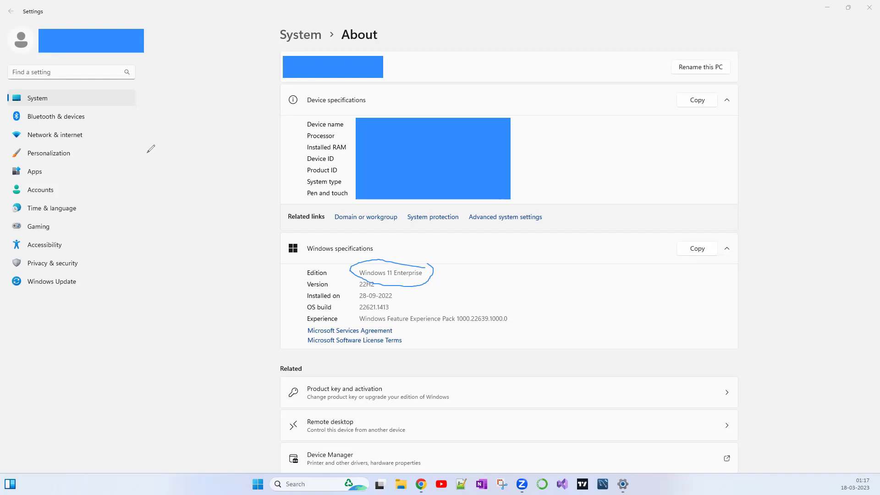
mouse_move(147, 153)
left_mouse_down()
mouse_move(61, 163)
mouse_move(55, 172)
mouse_move(70, 183)
left_mouse_up()
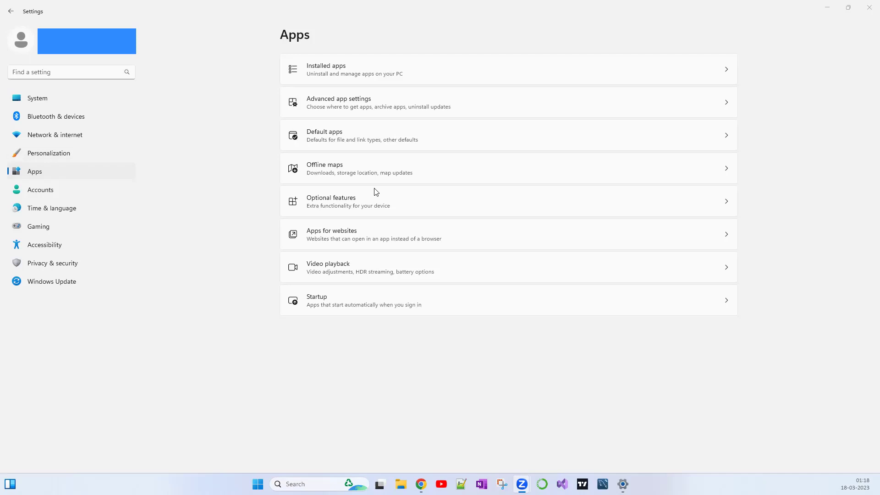
- Open Optional features, search installed features for 'wmic' (no results), then clear the search
left_click(329, 201)
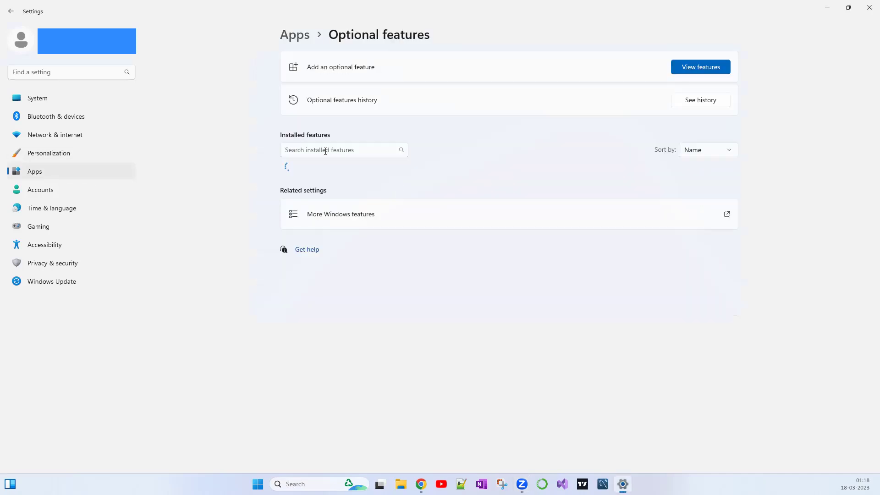
left_click(325, 151)
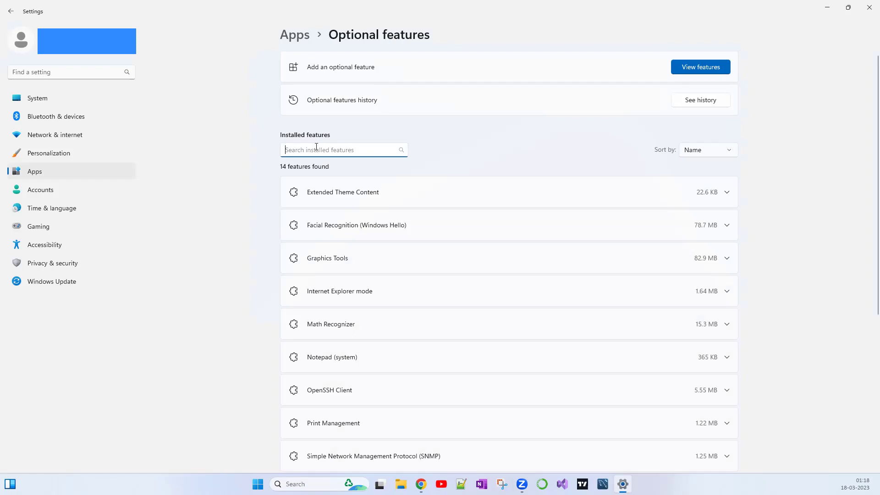
type("wmic")
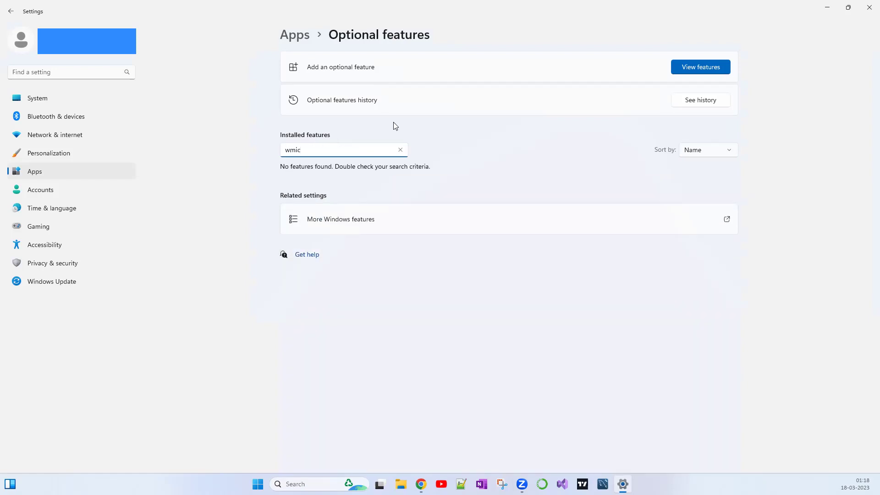
left_click(400, 150)
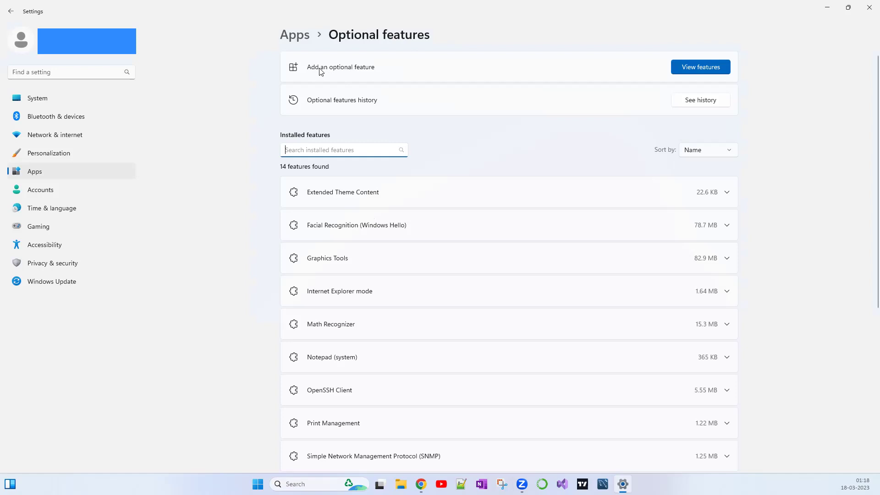
- Search the available optional features for 'wmic', select WMIC, and install it
left_click(722, 73)
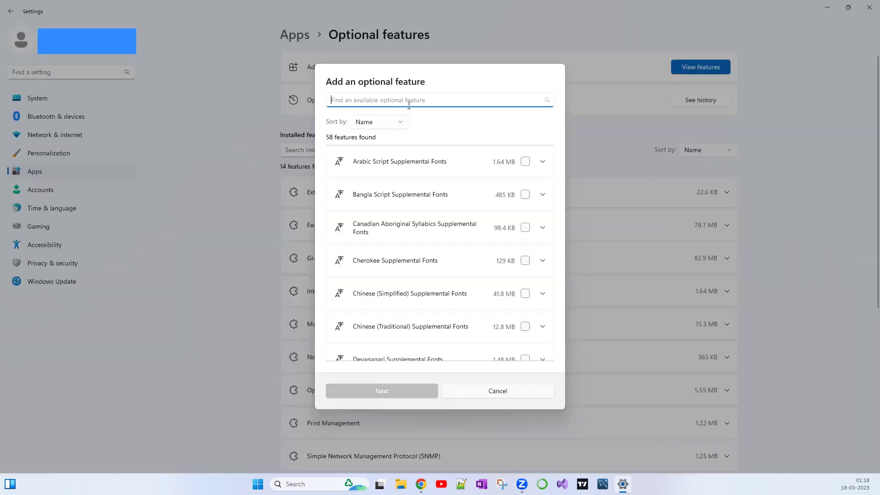
type("wmic")
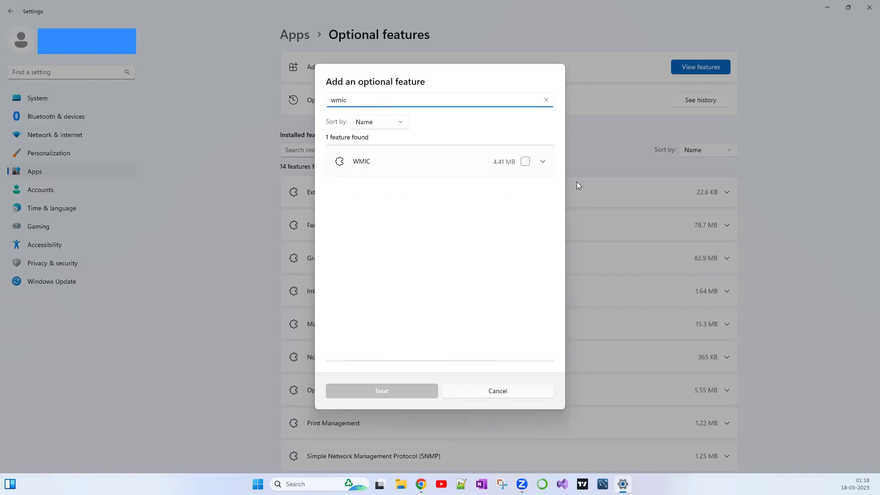
left_click(543, 161)
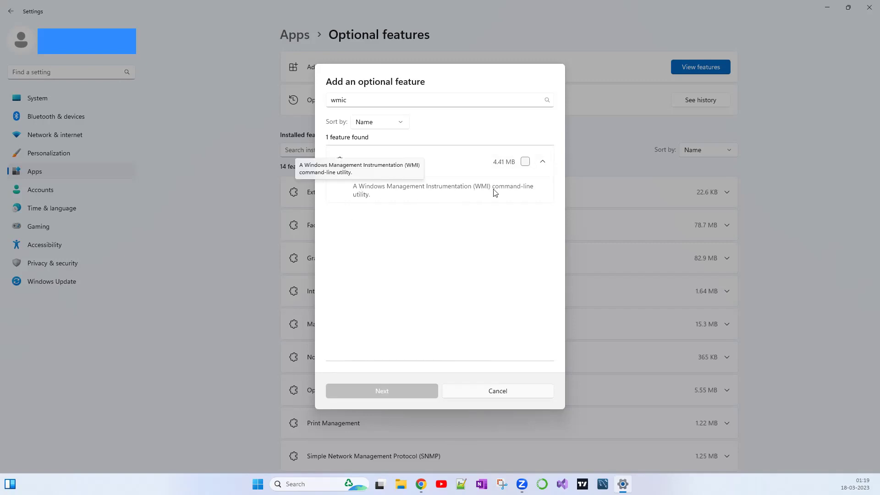
left_click(526, 163)
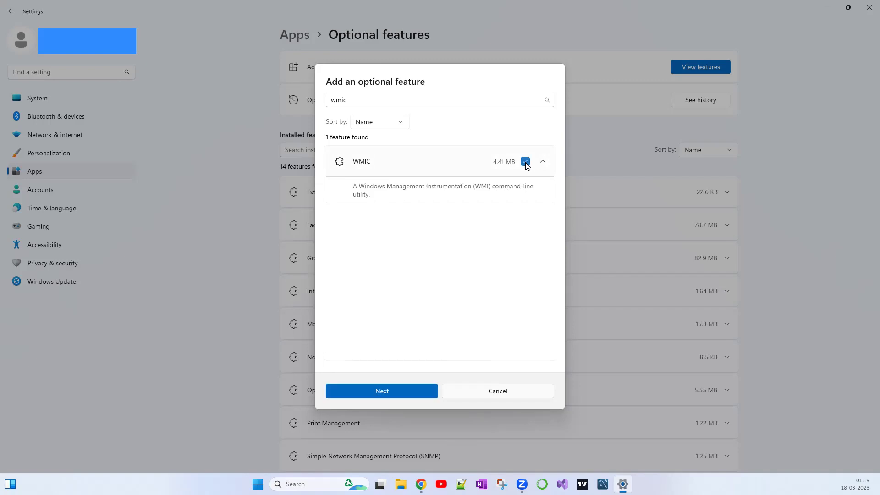
left_click(381, 392)
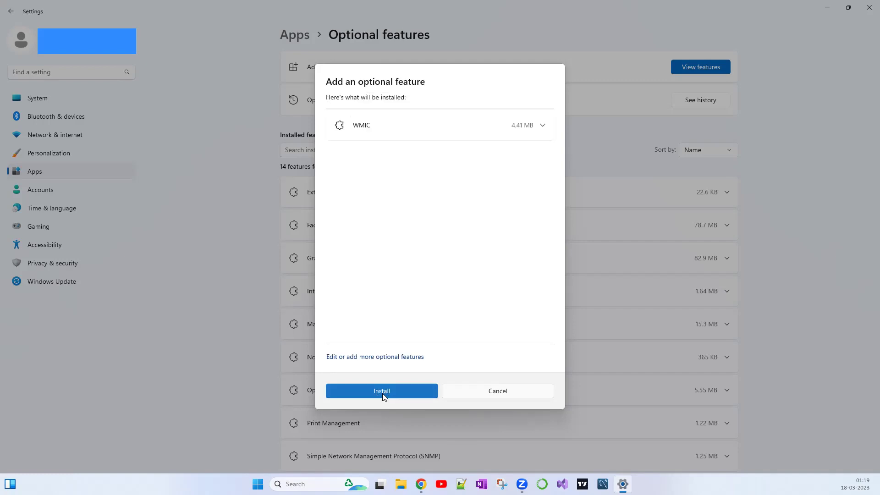
left_click(382, 393)
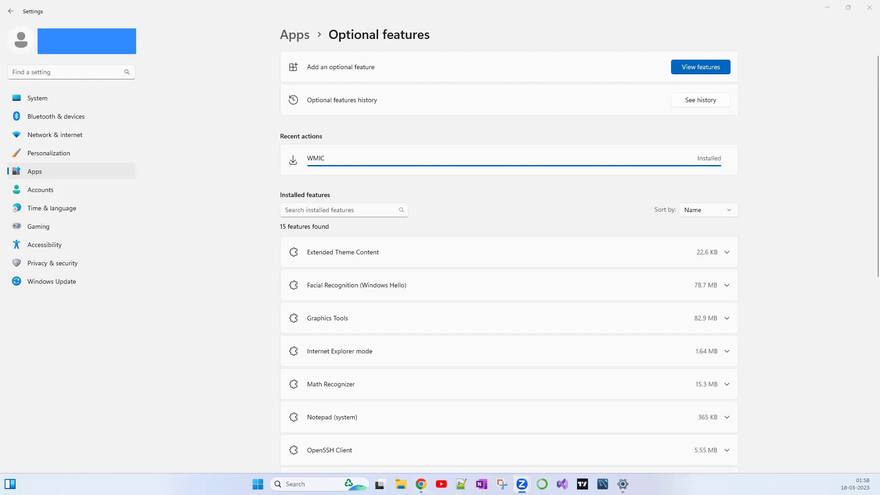
- Launch Command Prompt as administrator and run wmic to reach the wmic:root\cli prompt
left_click(296, 484)
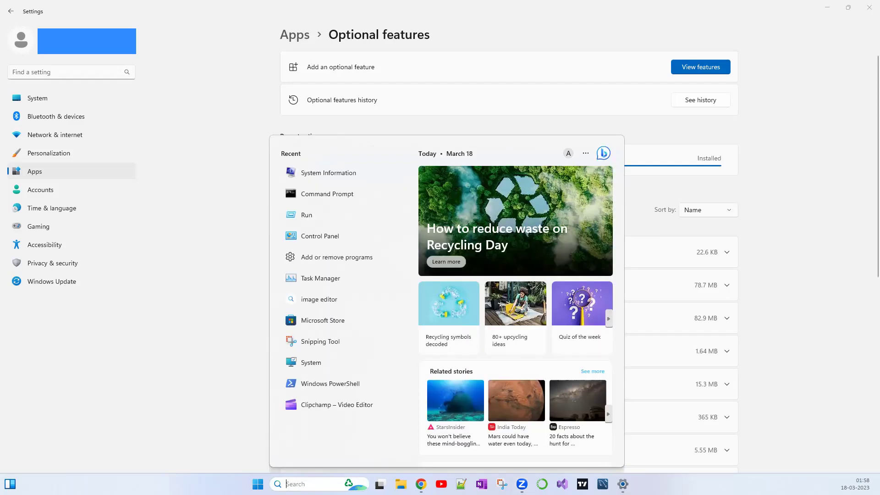
type("cmd")
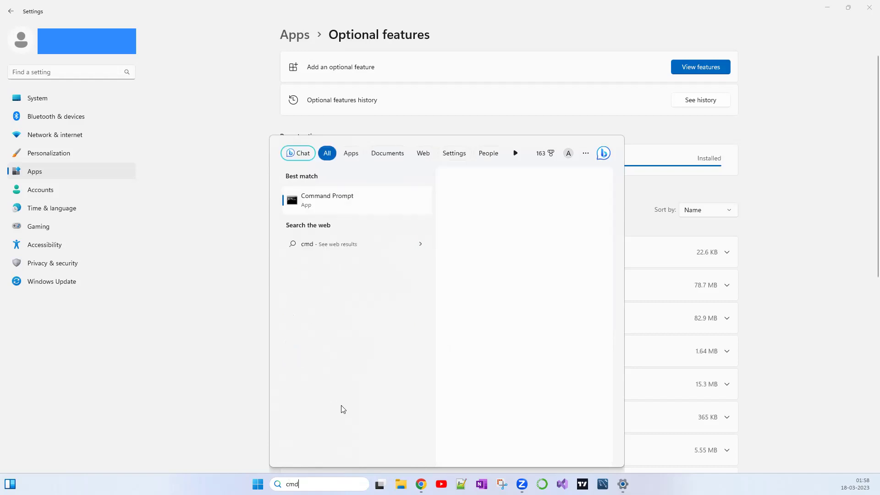
right_click(312, 206)
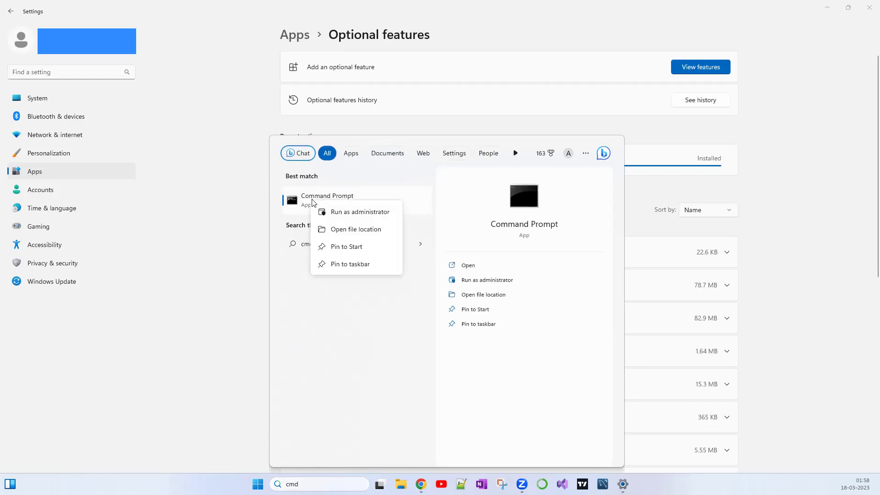
left_click(327, 211)
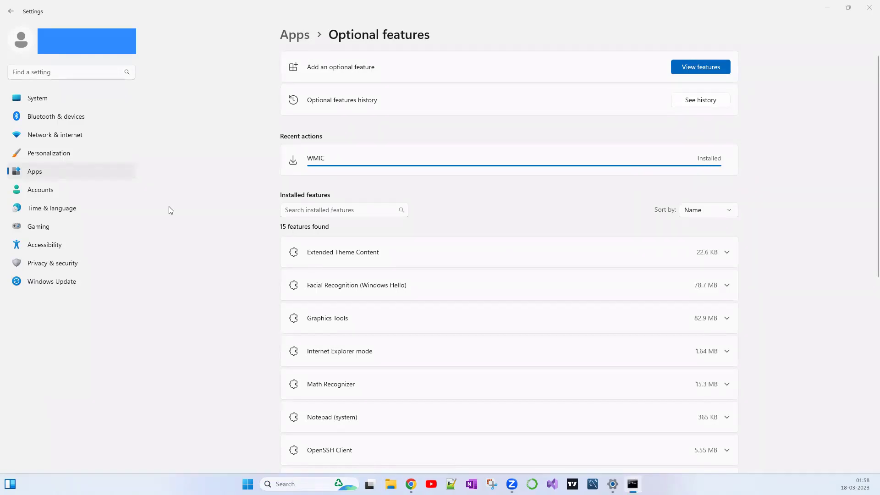
left_click(316, 200)
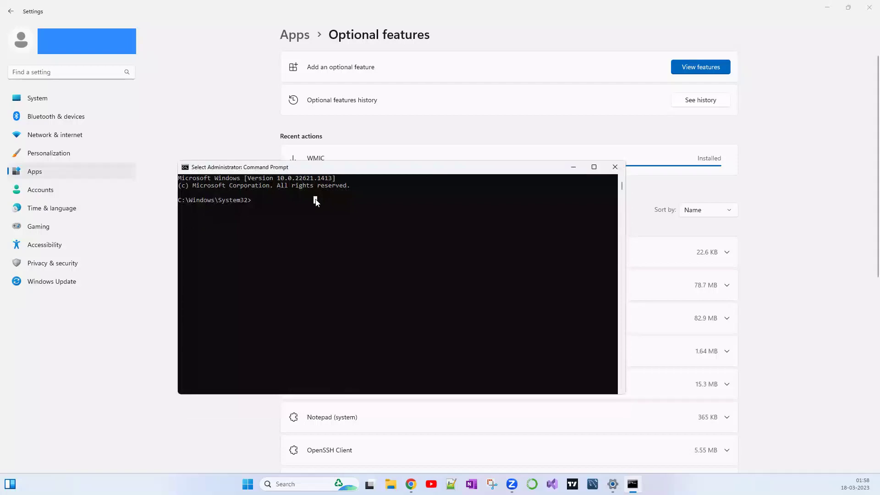
key("Escape")
type("wmic")
key("Return")
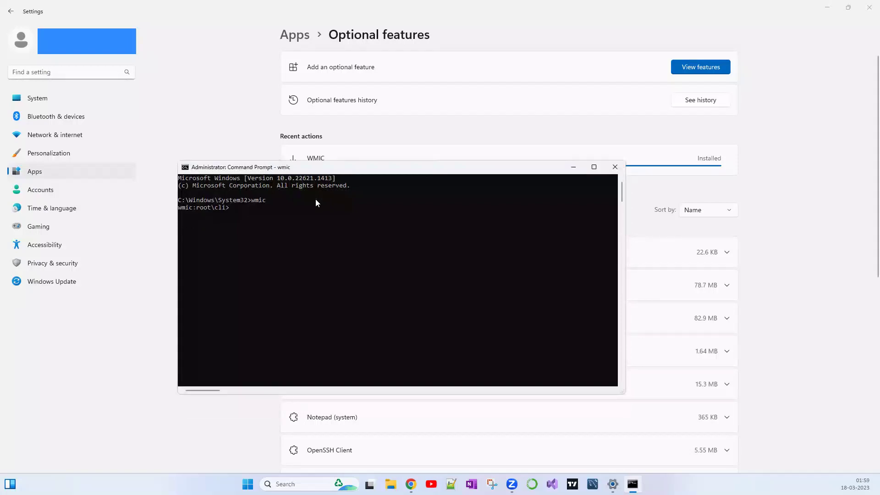